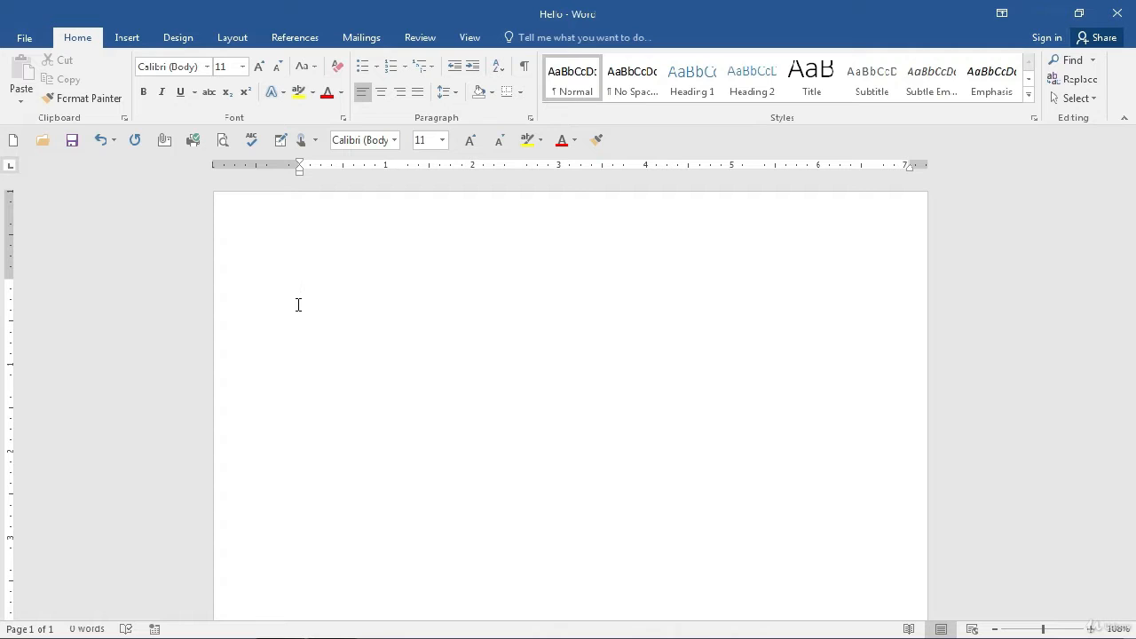
Collapse the ribbon and insert the suggested date May 13, 2019 as the first line of the document.
double_click(85, 41)
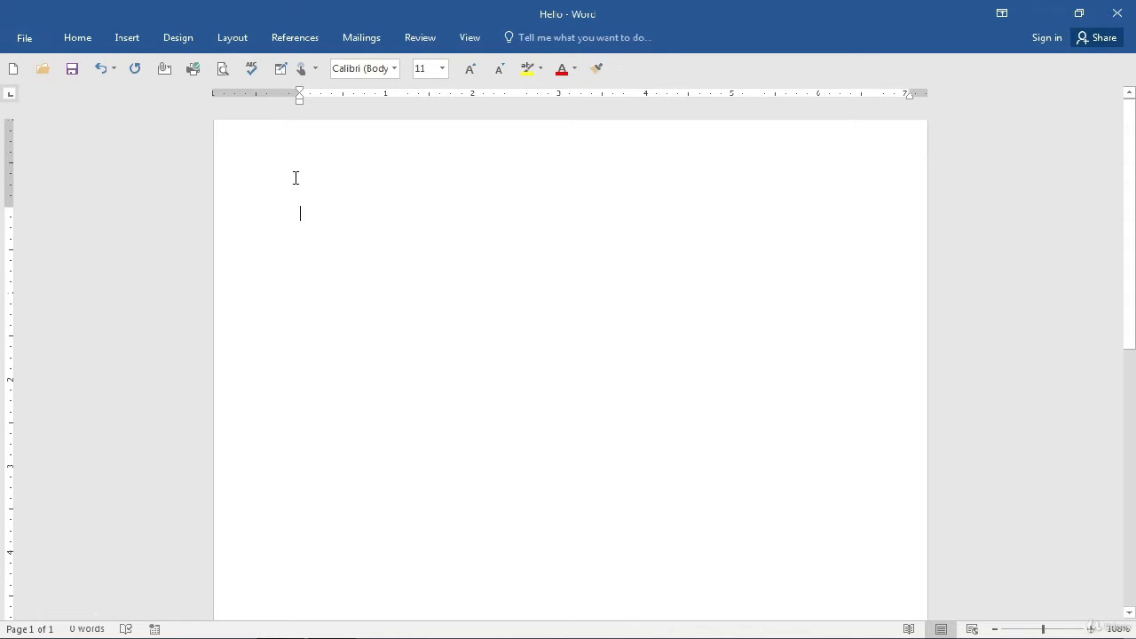
text(May)
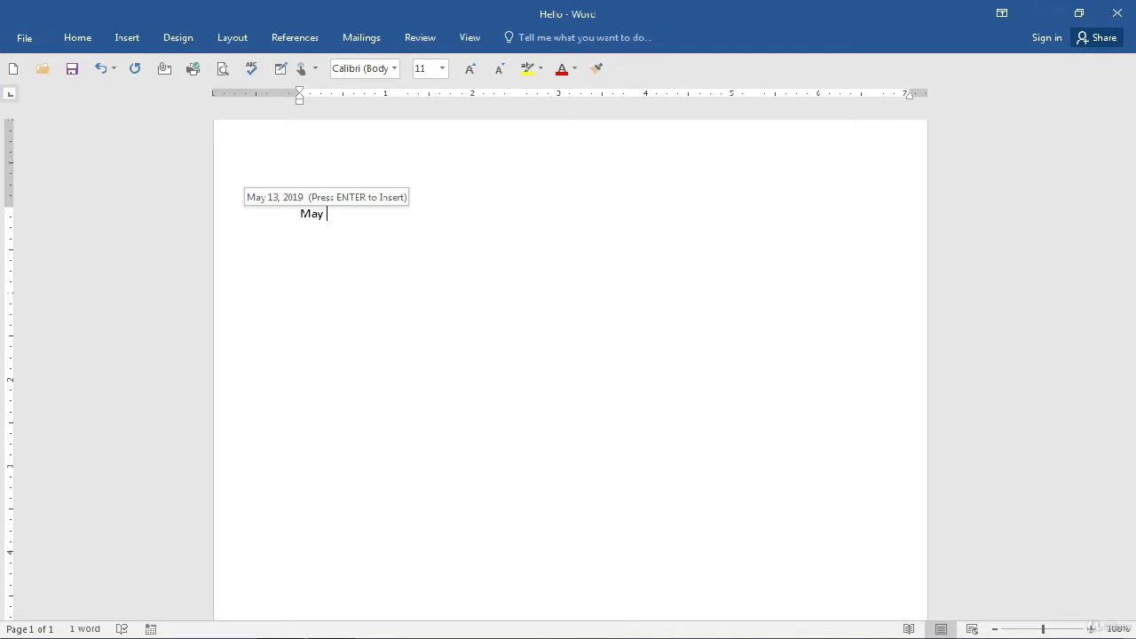
key(Return)
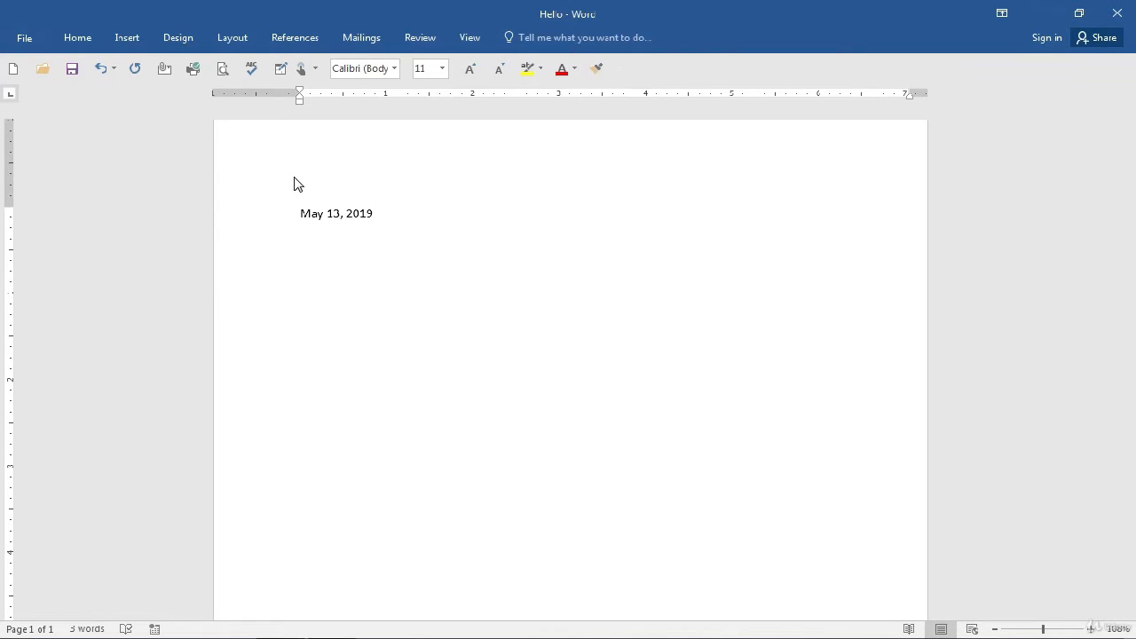
Add the salutation "Dear sirs," a few lines below the date and start a new paragraph.
key(Return)
text(Dear sirs,)
key(Return)
text(May)
click(293, 182)
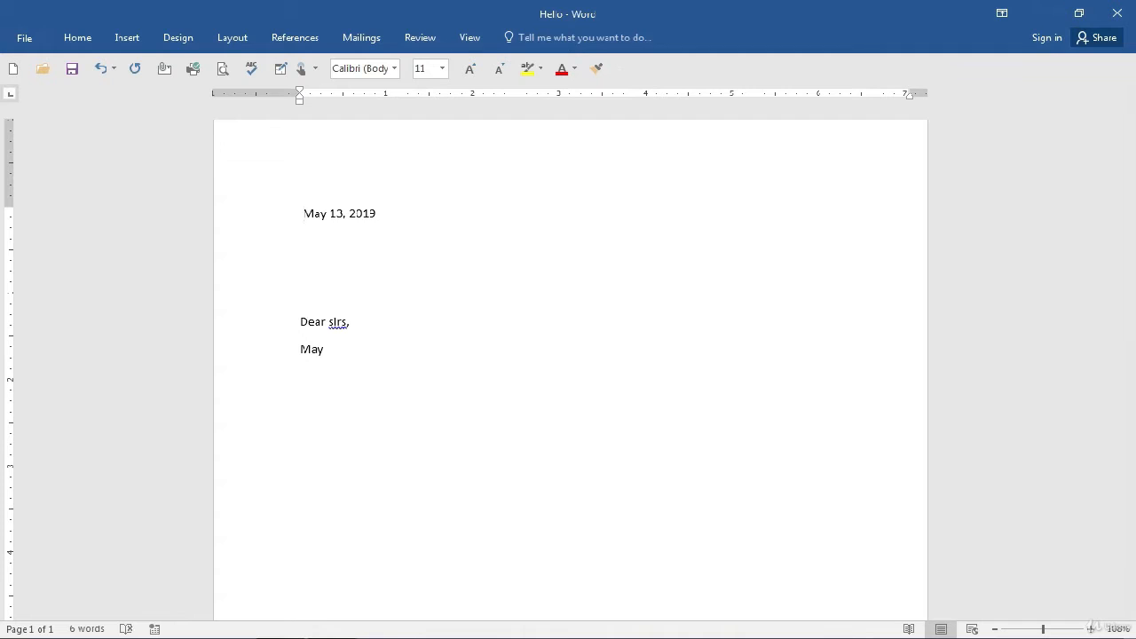
click(340, 348)
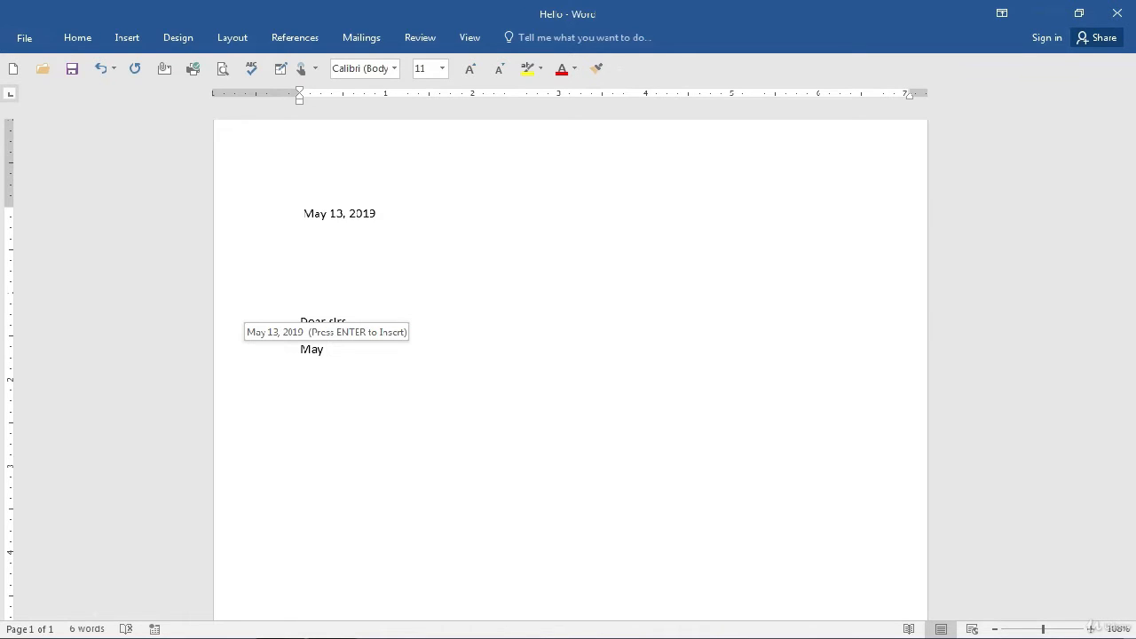
text(I have)
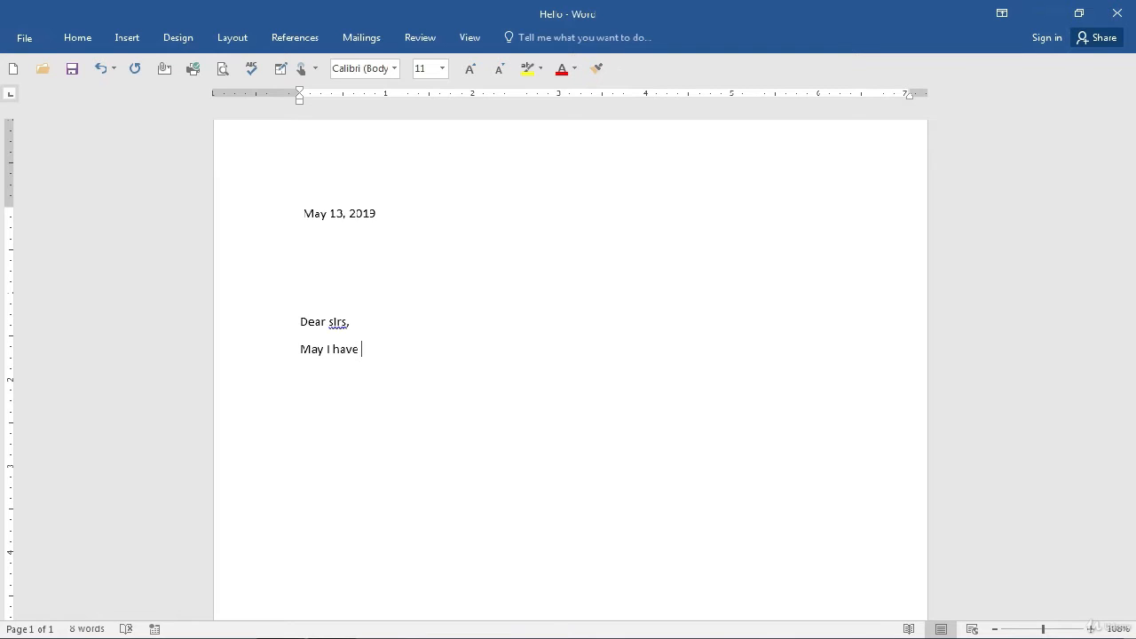
key(BackSpace)
key(BackSpace)
key(BackSpace)
key(BackSpace)
key(BackSpace)
key(BackSpace)
key(BackSpace)
key(BackSpace)
key(BackSpace)
key(BackSpace)
key(BackSpace)
key(BackSpace)
Generate three paragraphs of three sample sentences each below the salutation with =rand(3,3).
key(Return)
text(=rand(3,3))
key(Return)
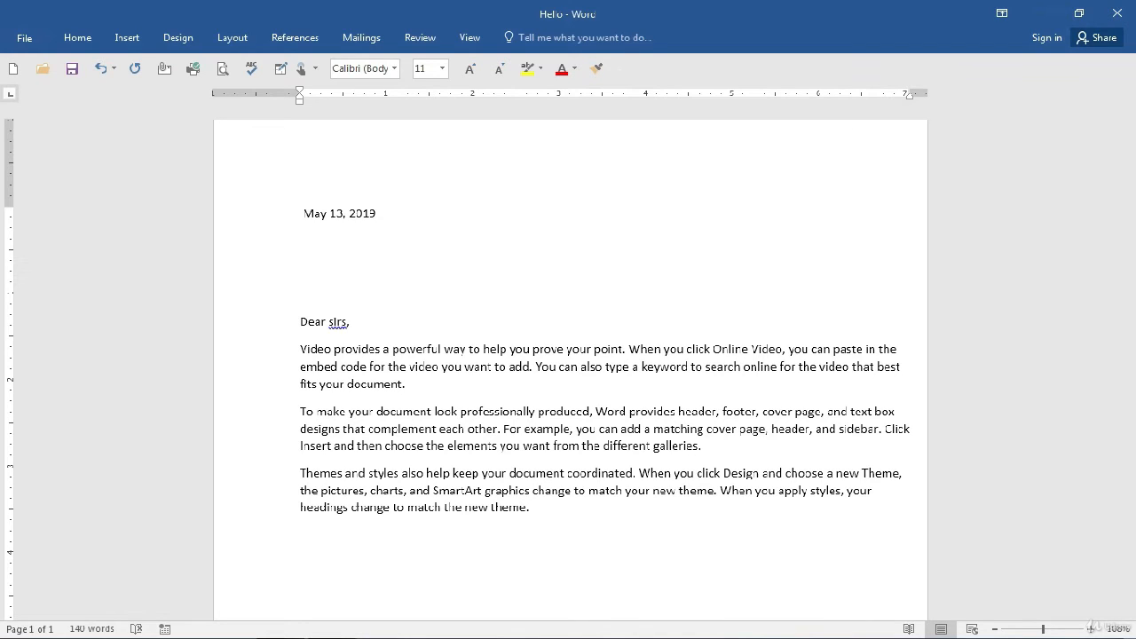
Add a misspelled closing line ending in a comma below the body text and correct the word to the suggested "Faithfully".
text(Faithfly)
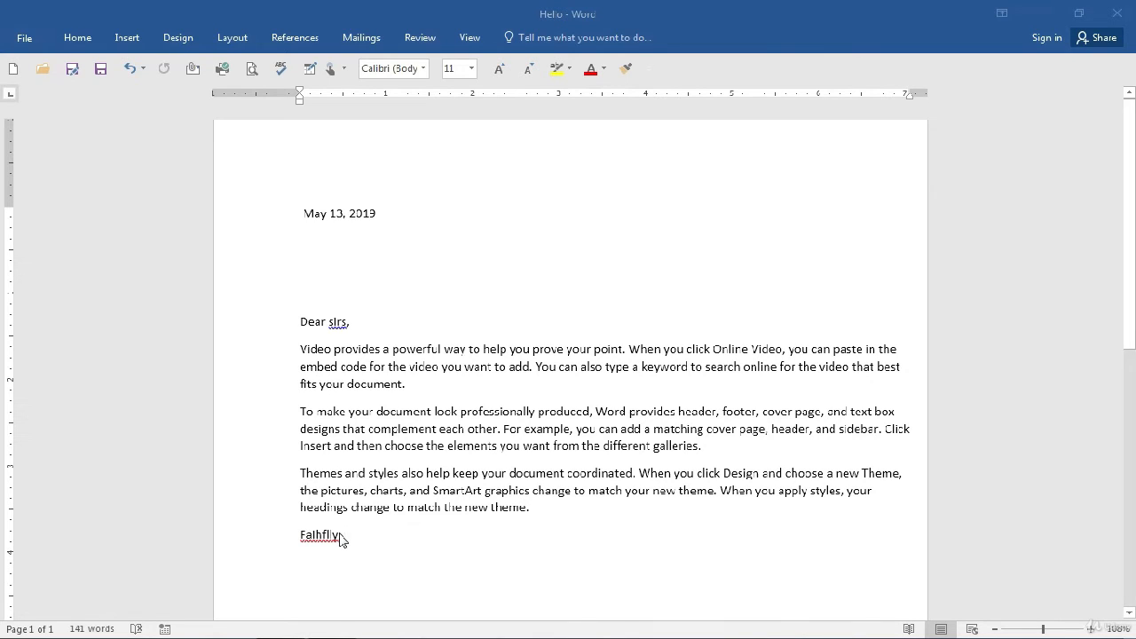
text(,)
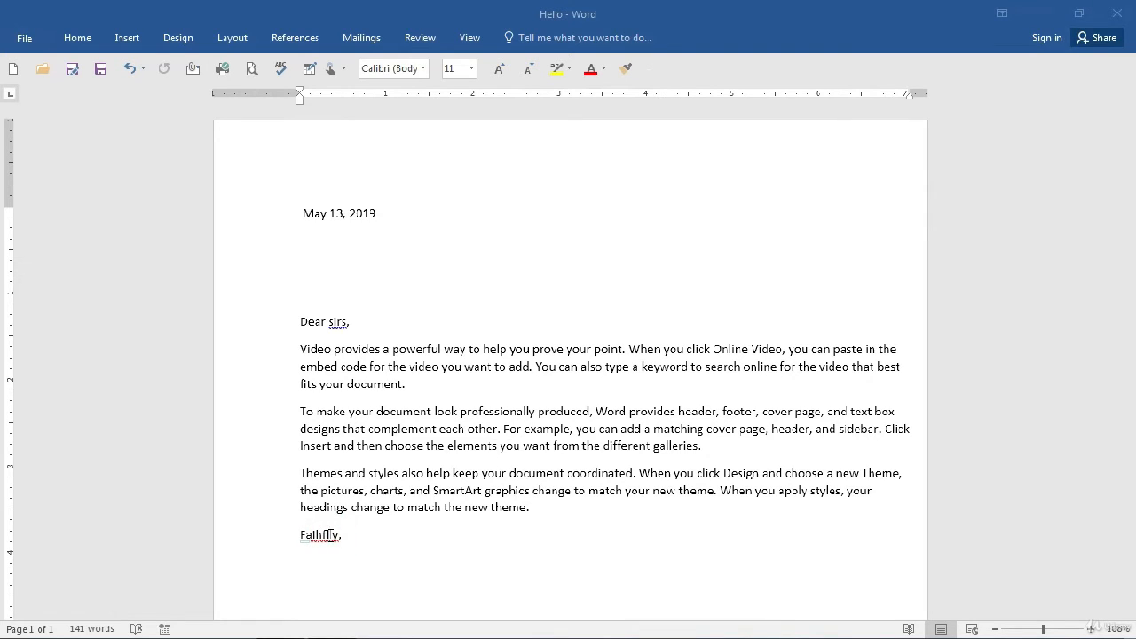
right_click(331, 538)
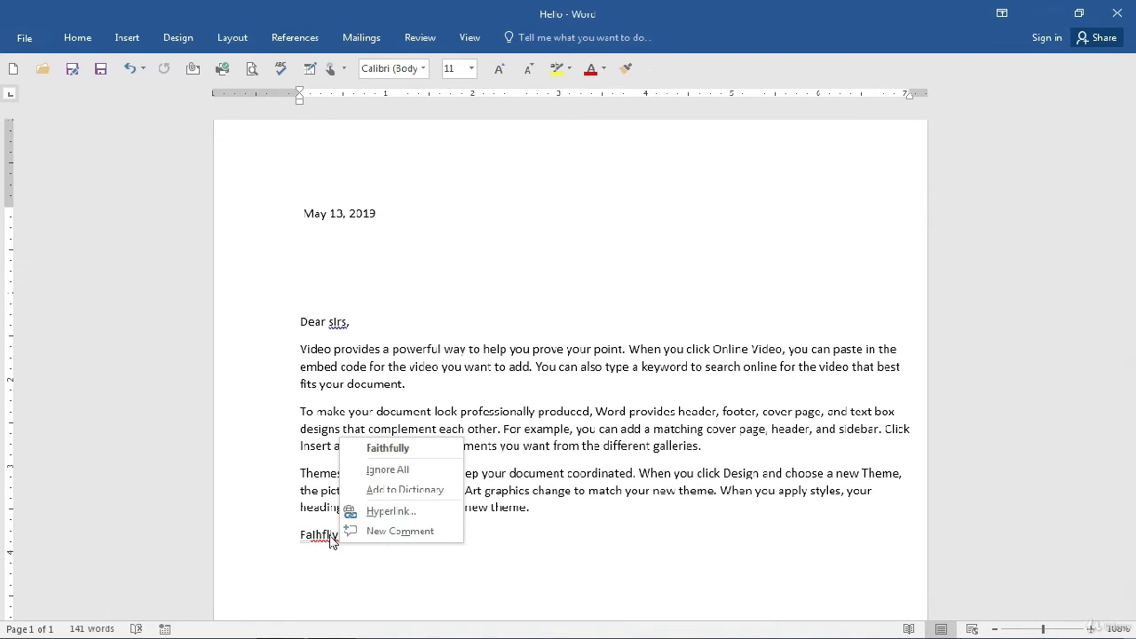
click(385, 448)
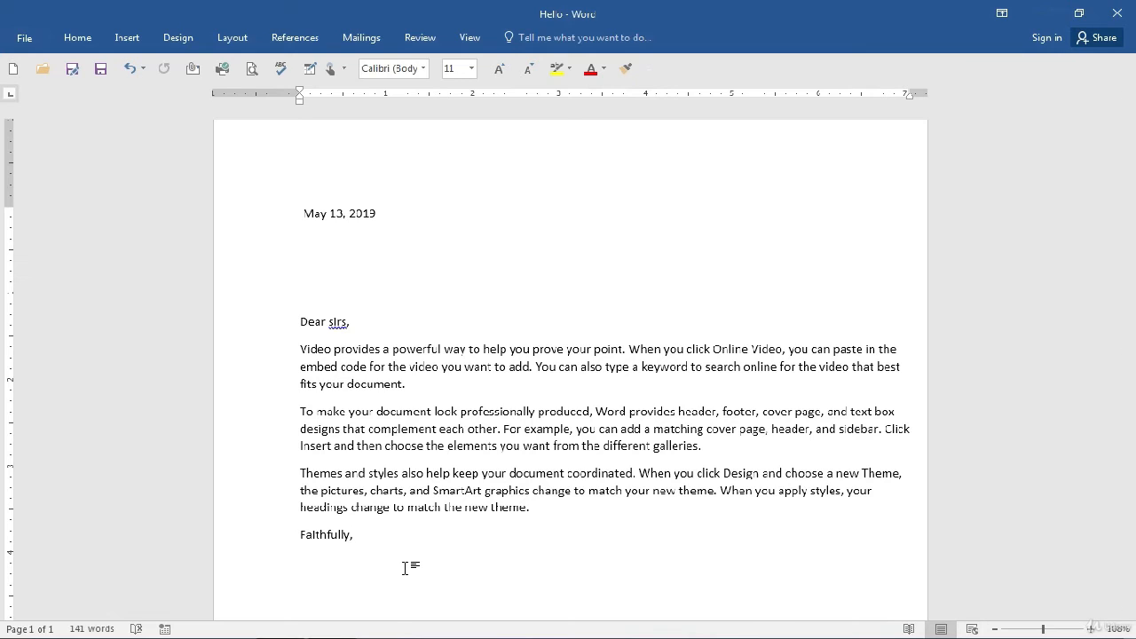
right_click(342, 531)
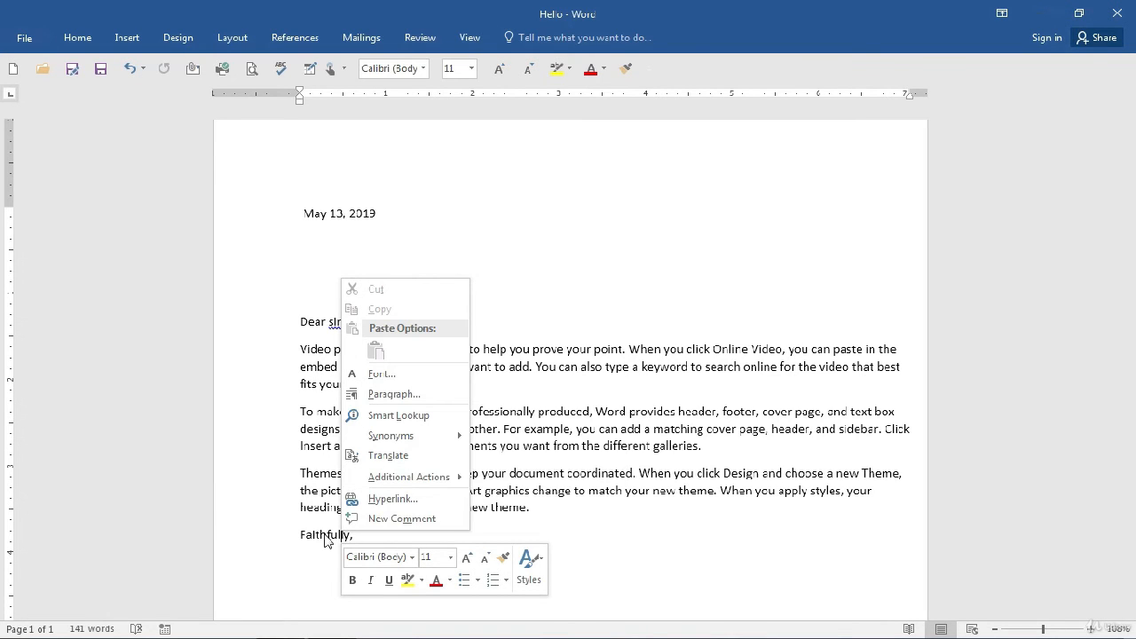
click(323, 538)
right_click(327, 538)
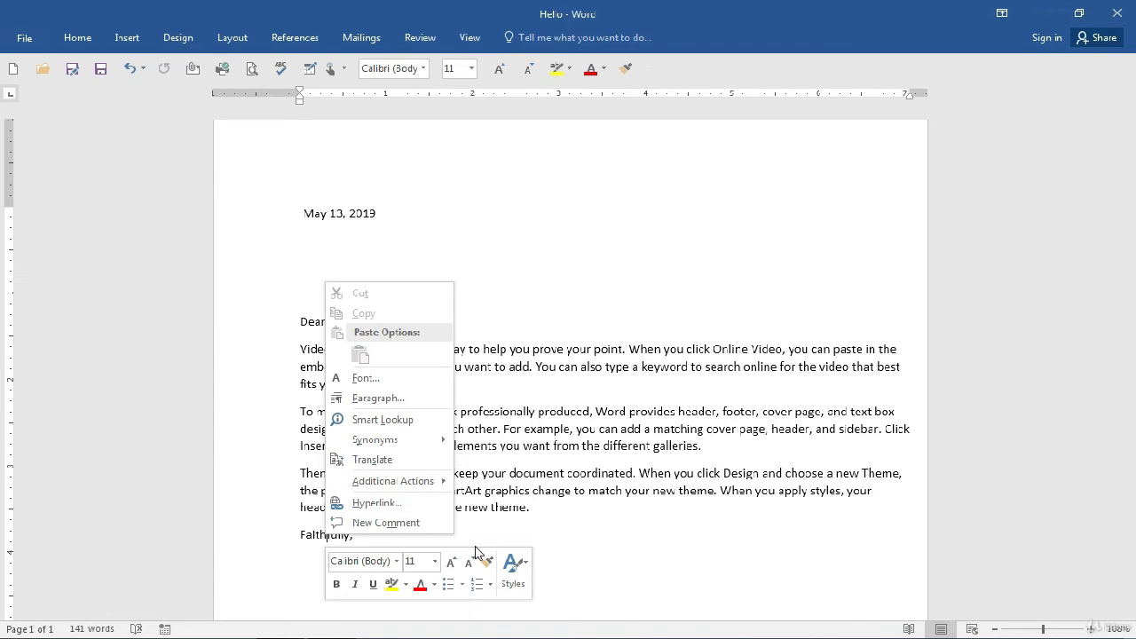
click(487, 526)
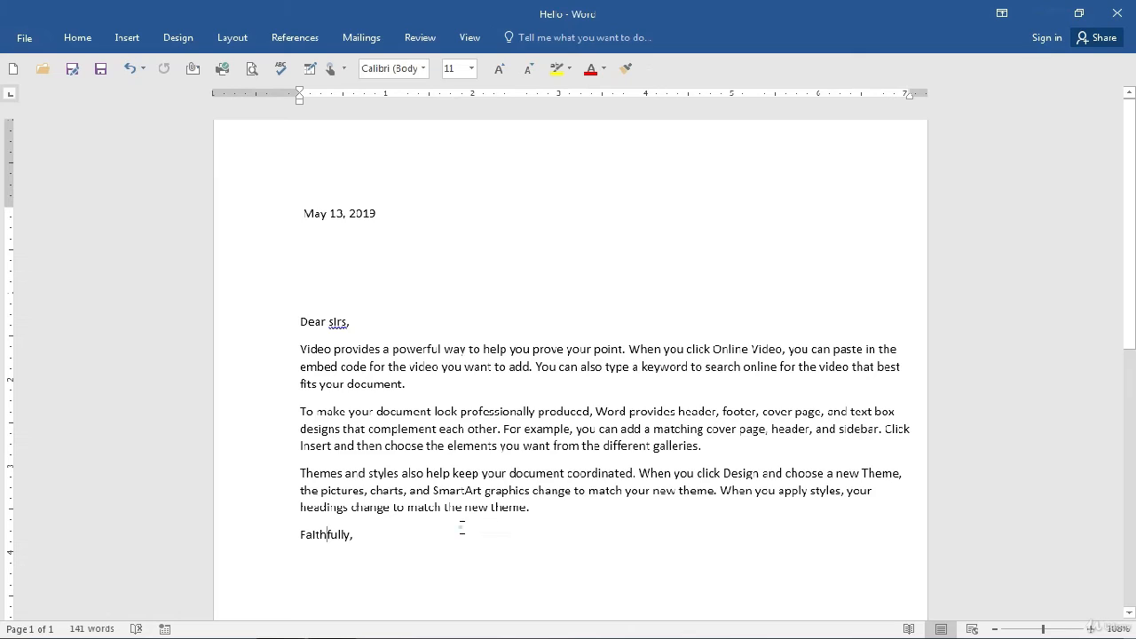
Enter "Sincrly" on a new line below "Faithfully," and add that spelling to the dictionary.
click(461, 527)
key(Return)
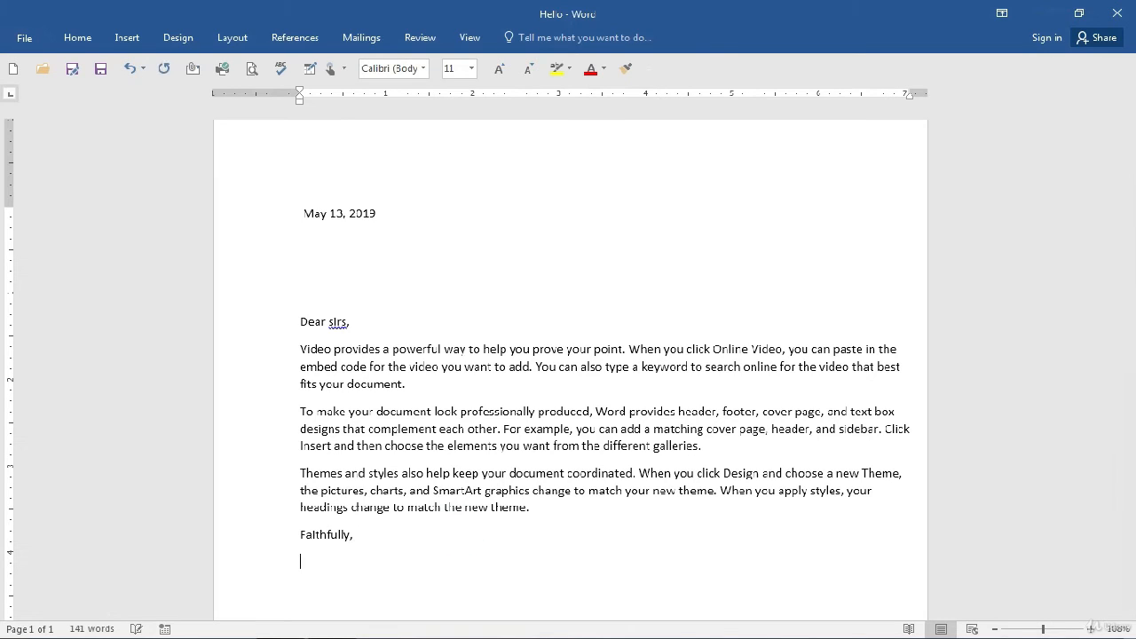
text(Sincrly)
right_click(327, 560)
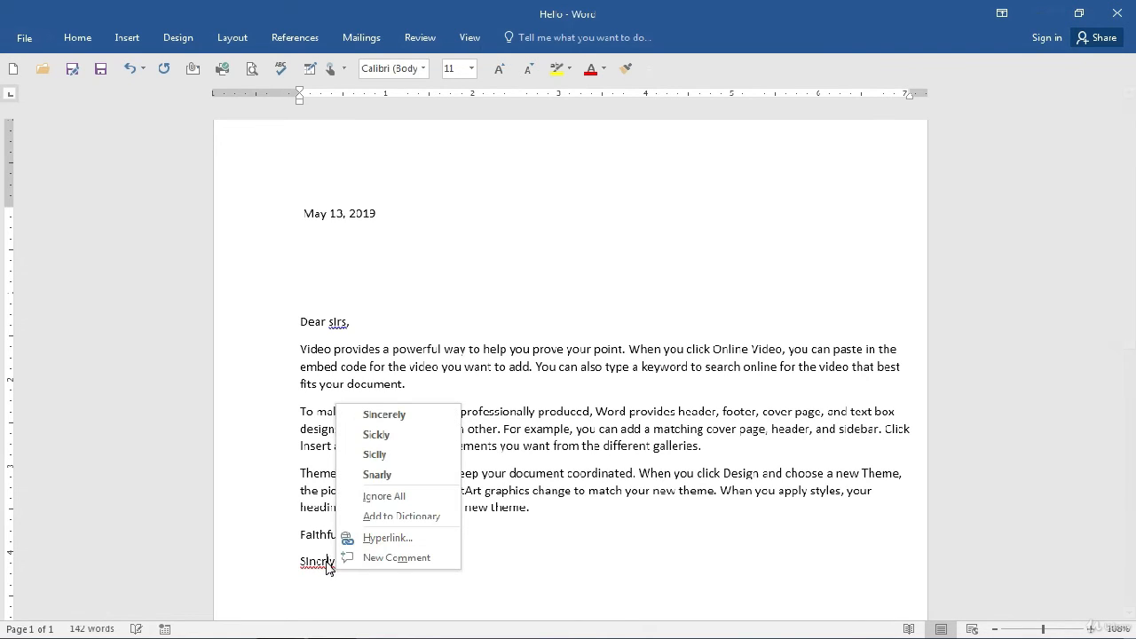
click(368, 522)
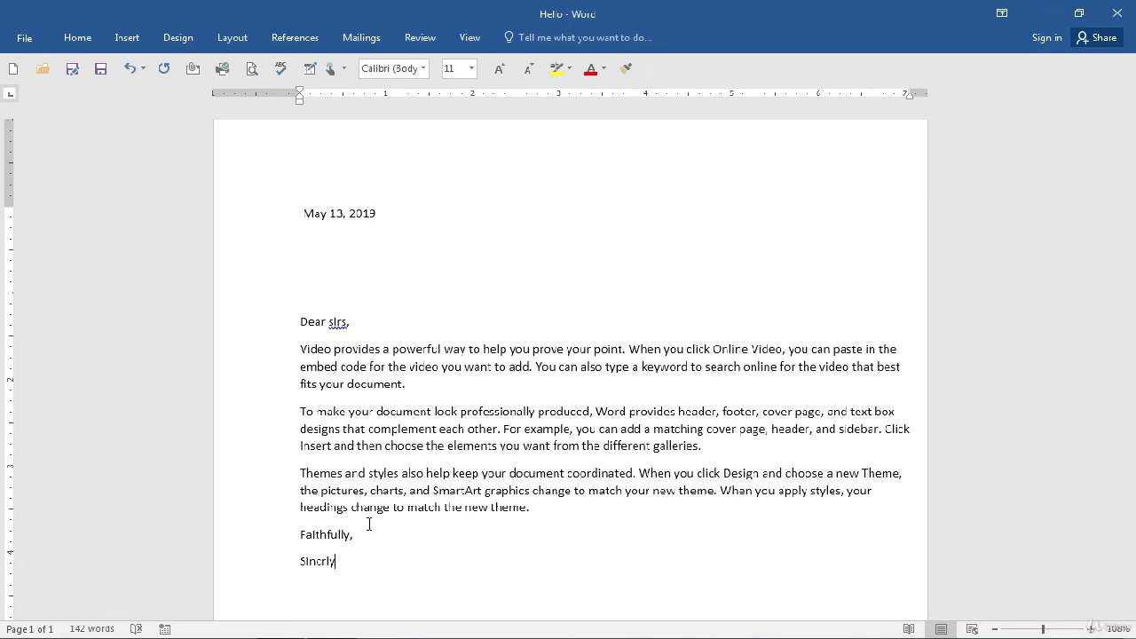
Add the signature line "Your customer" below "Sincrly", leaving an empty paragraph between them.
click(330, 581)
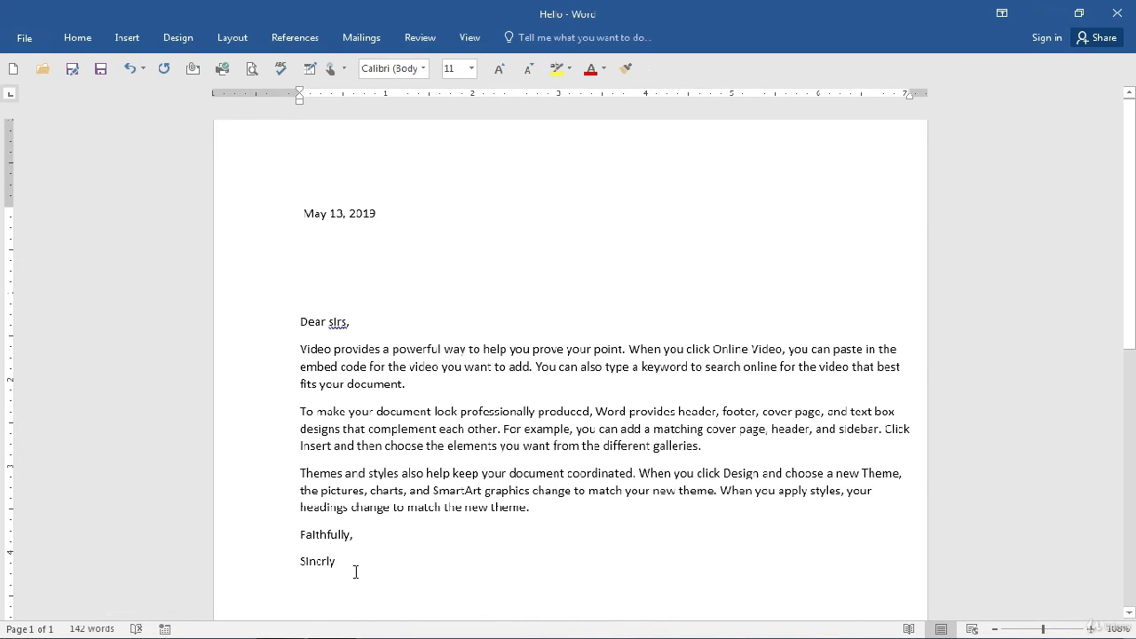
click(355, 570)
key(Return)
key(Return)
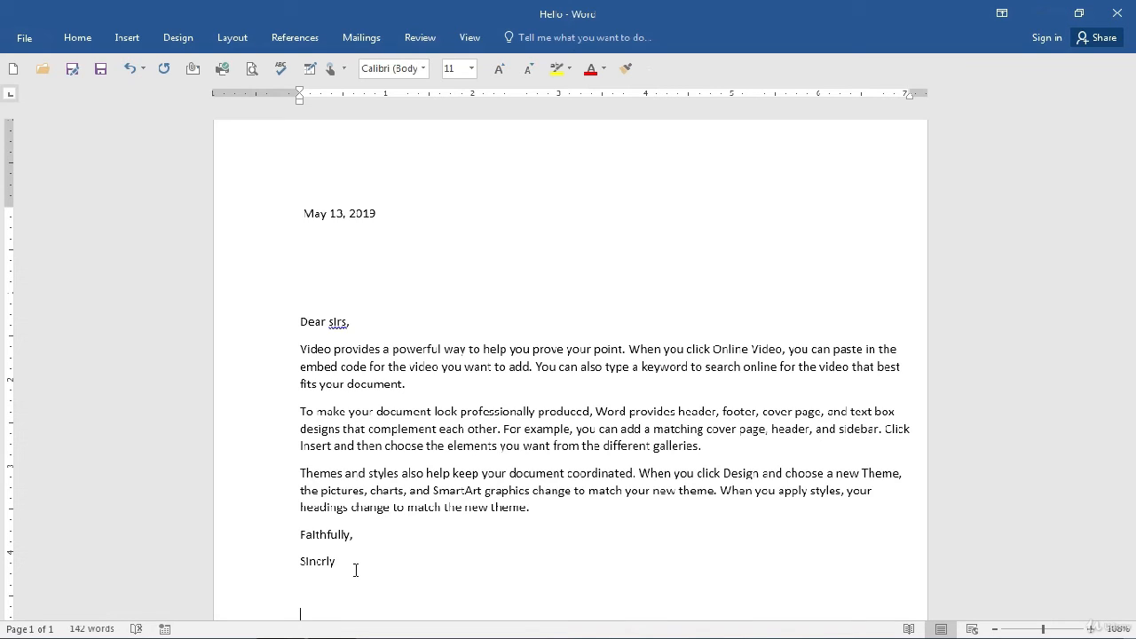
text(Your customer)
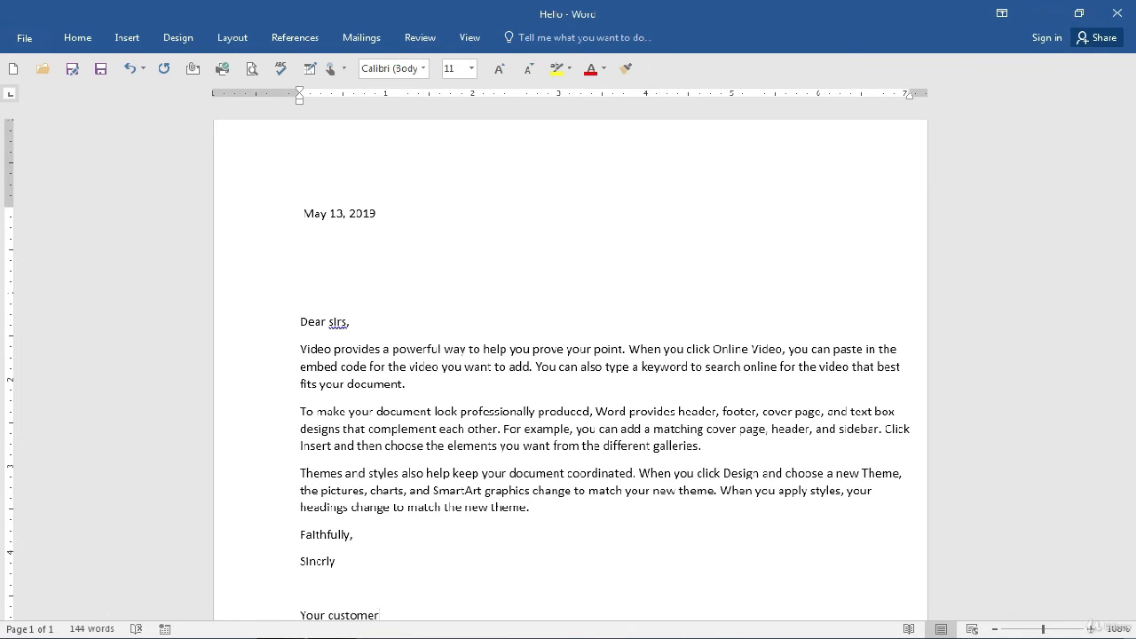
Save the document, and save it again as a Word Document named "customer inquiry" in the Documents library.
click(100, 71)
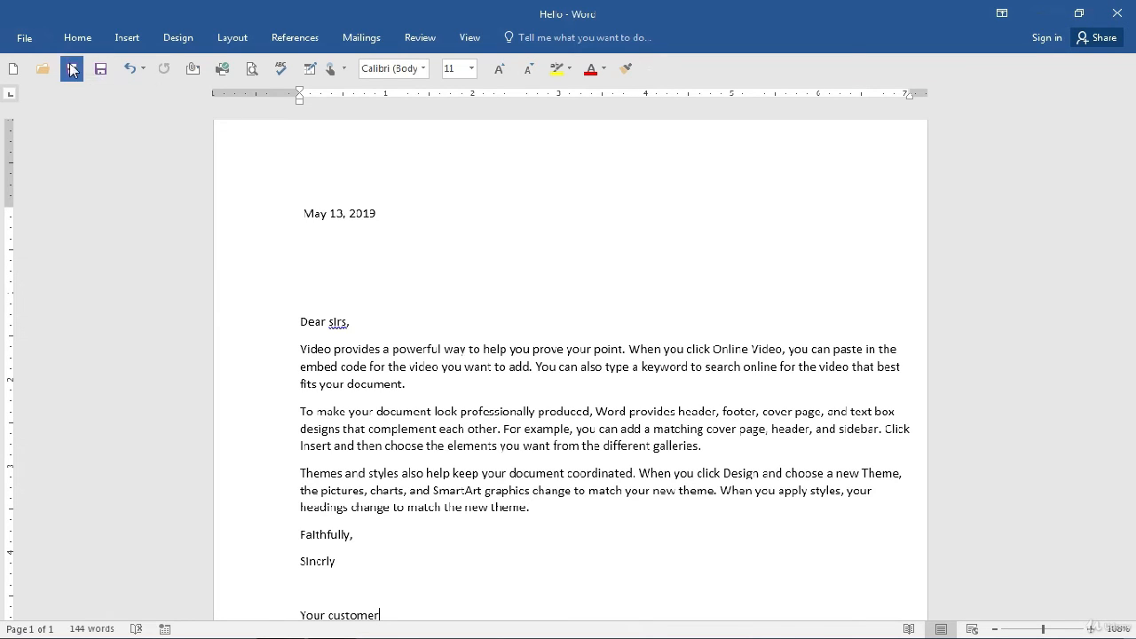
click(71, 73)
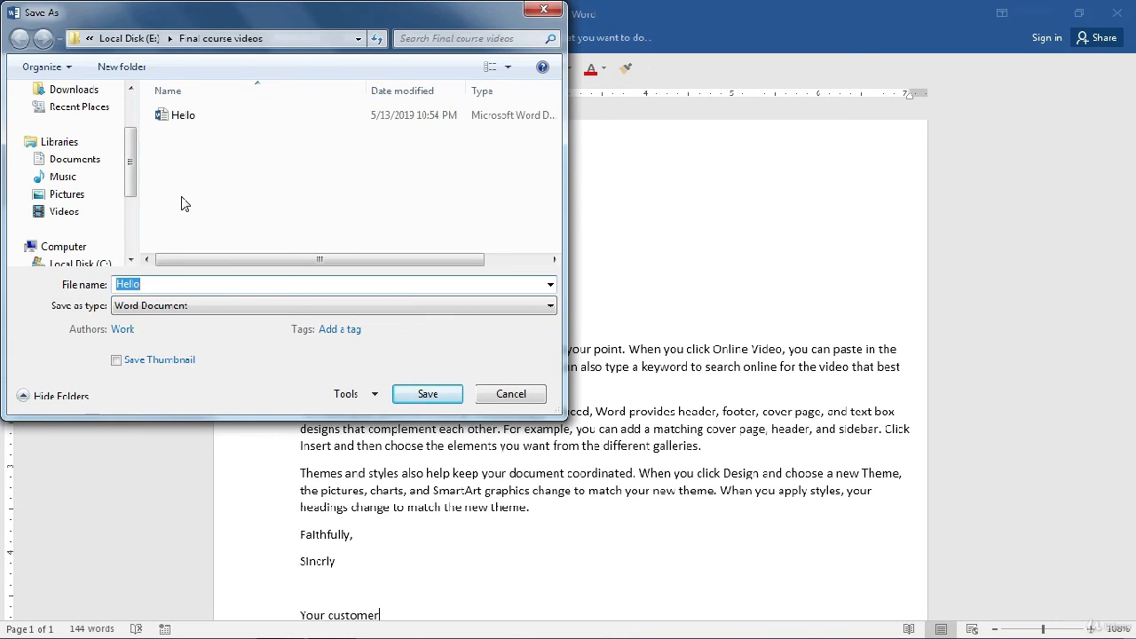
text(customer inquiry)
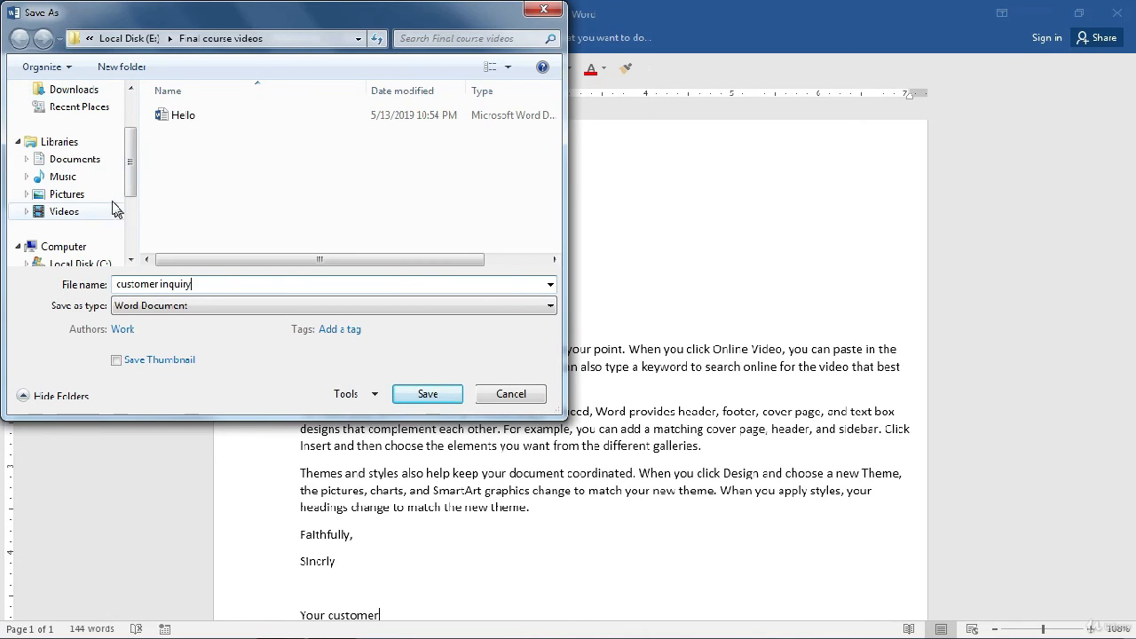
click(96, 162)
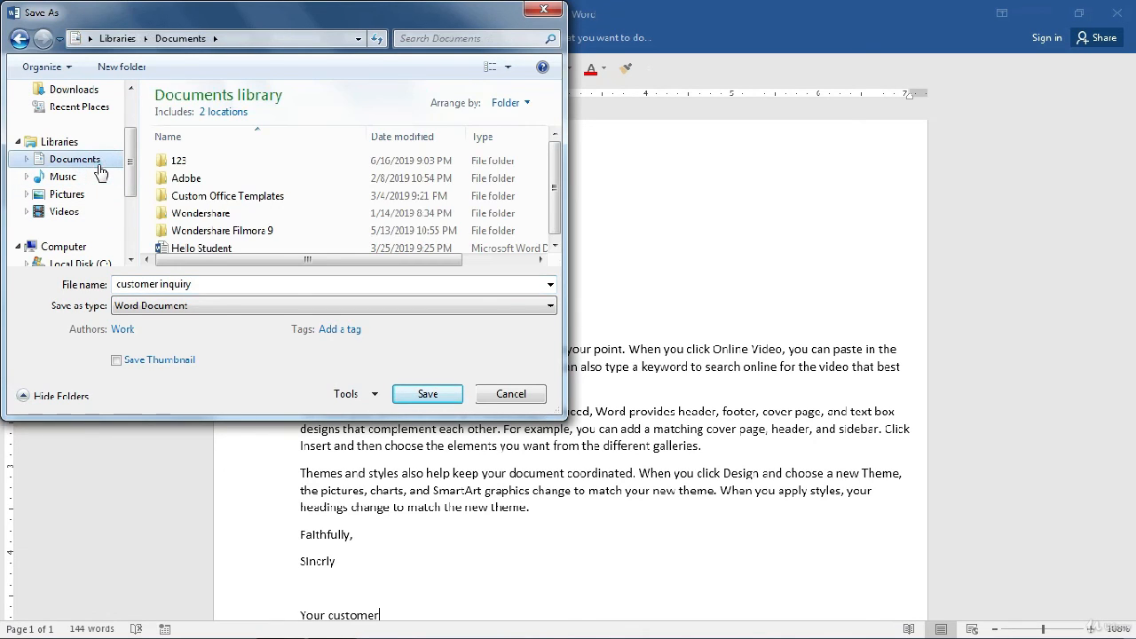
click(412, 396)
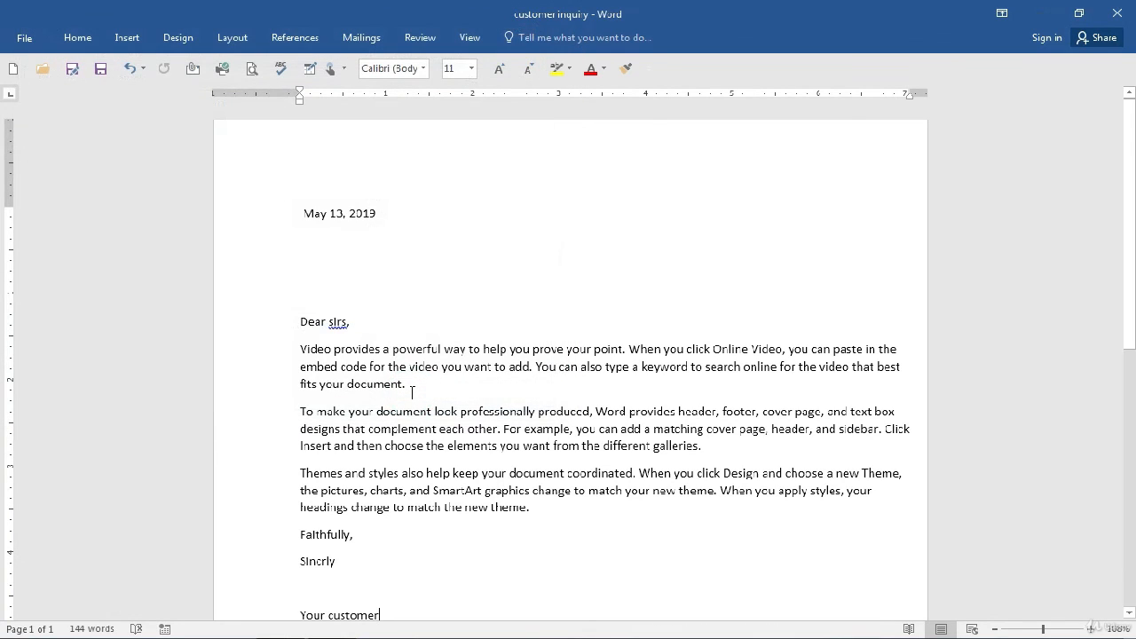